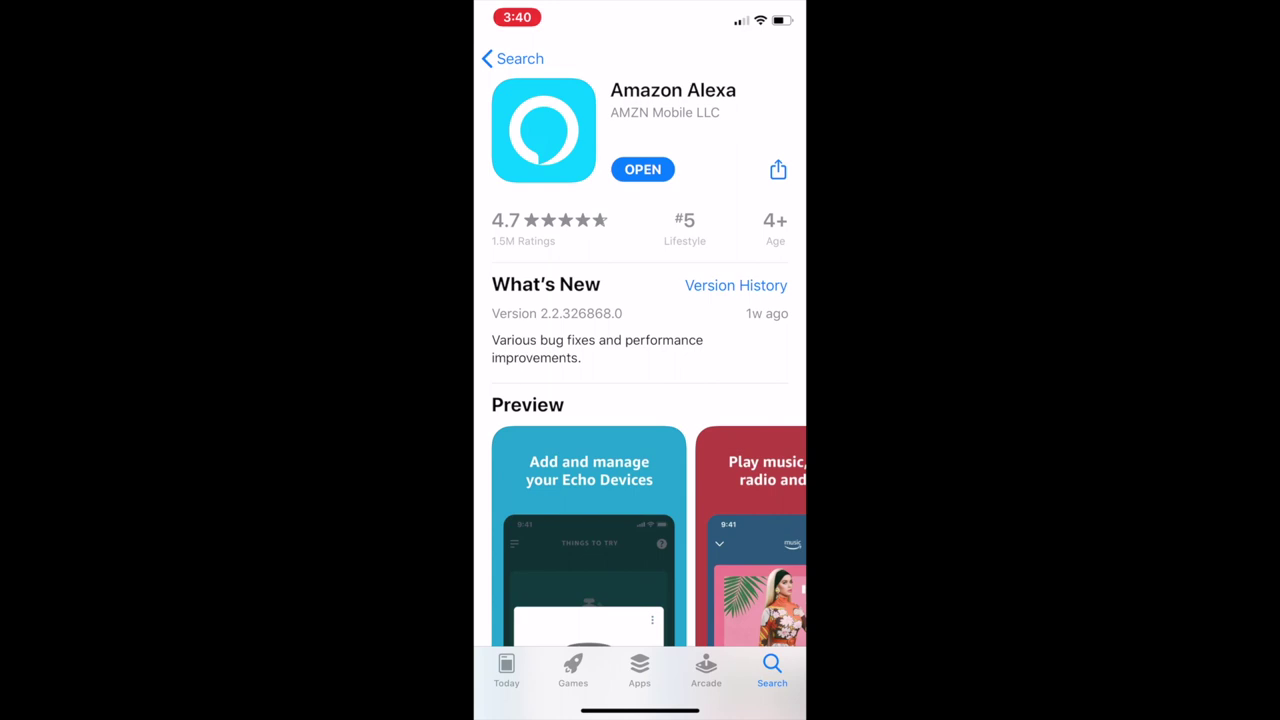
Launch the Amazon Alexa app and sign in to reach the Home screen with today's forecast
left_click(643, 169)
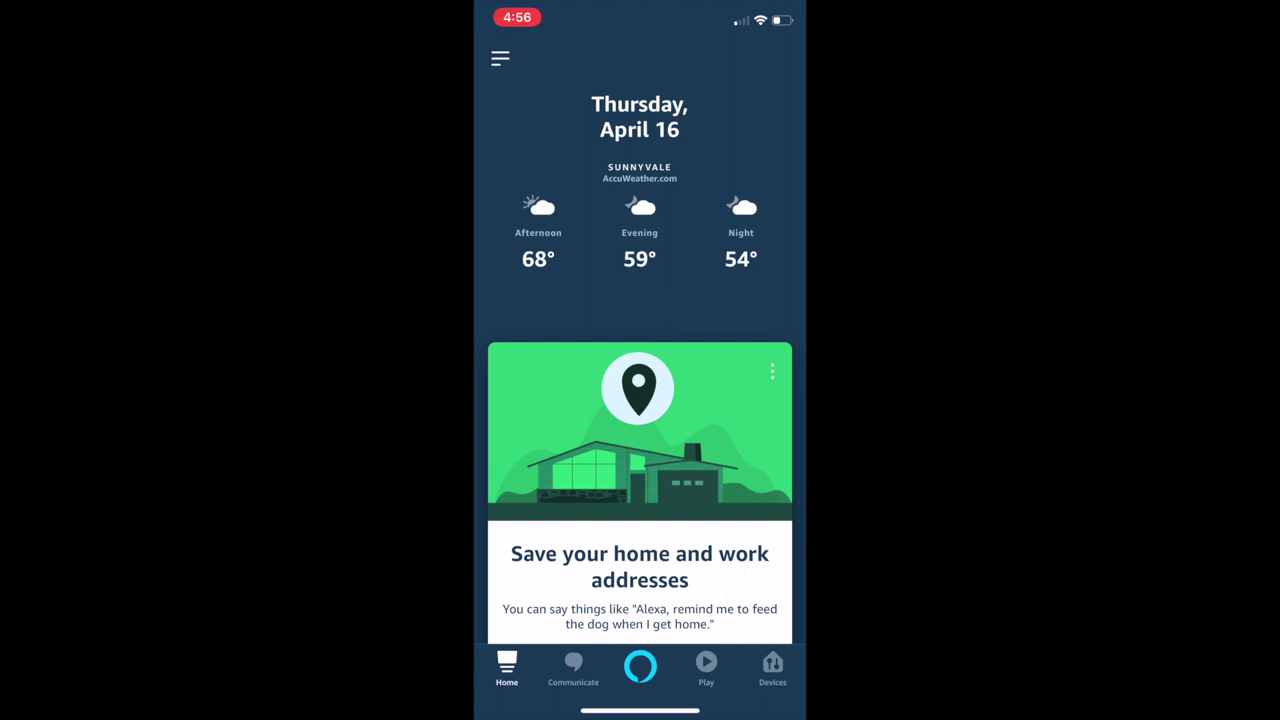
Search Skills & Games for 'yi home' and open the YI Home Camera skill page
left_click(500, 58)
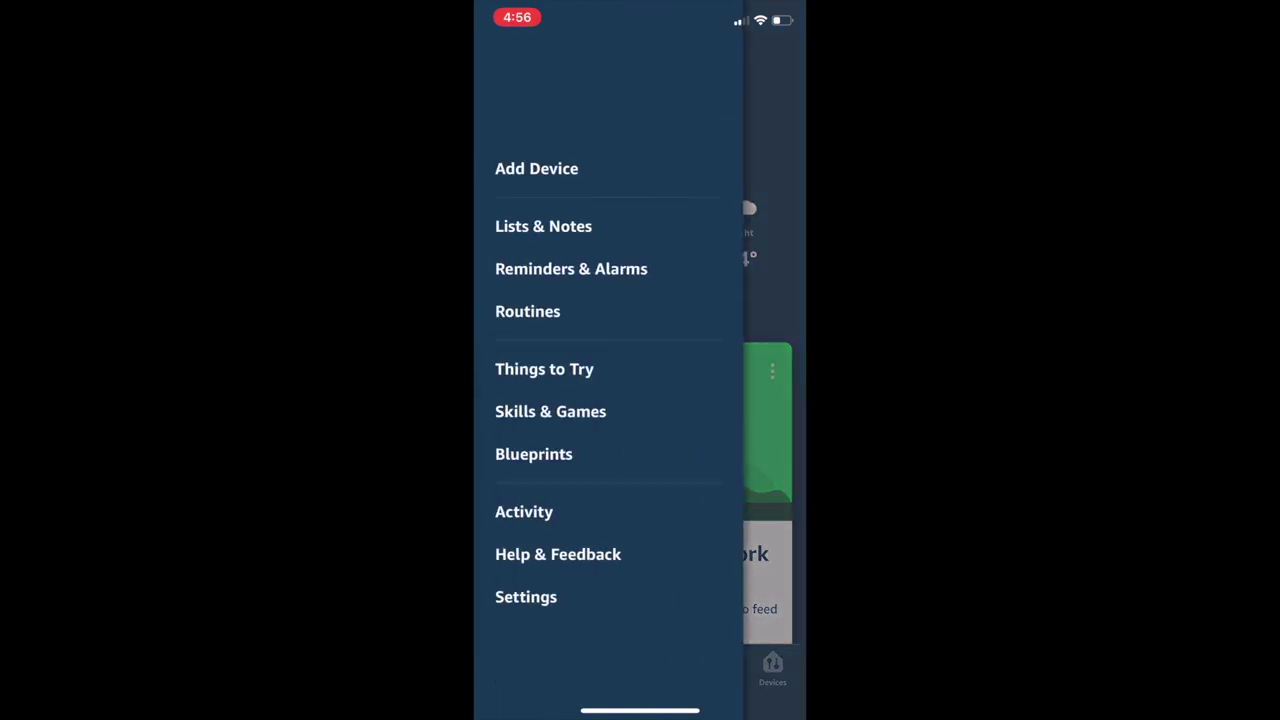
left_click(550, 411)
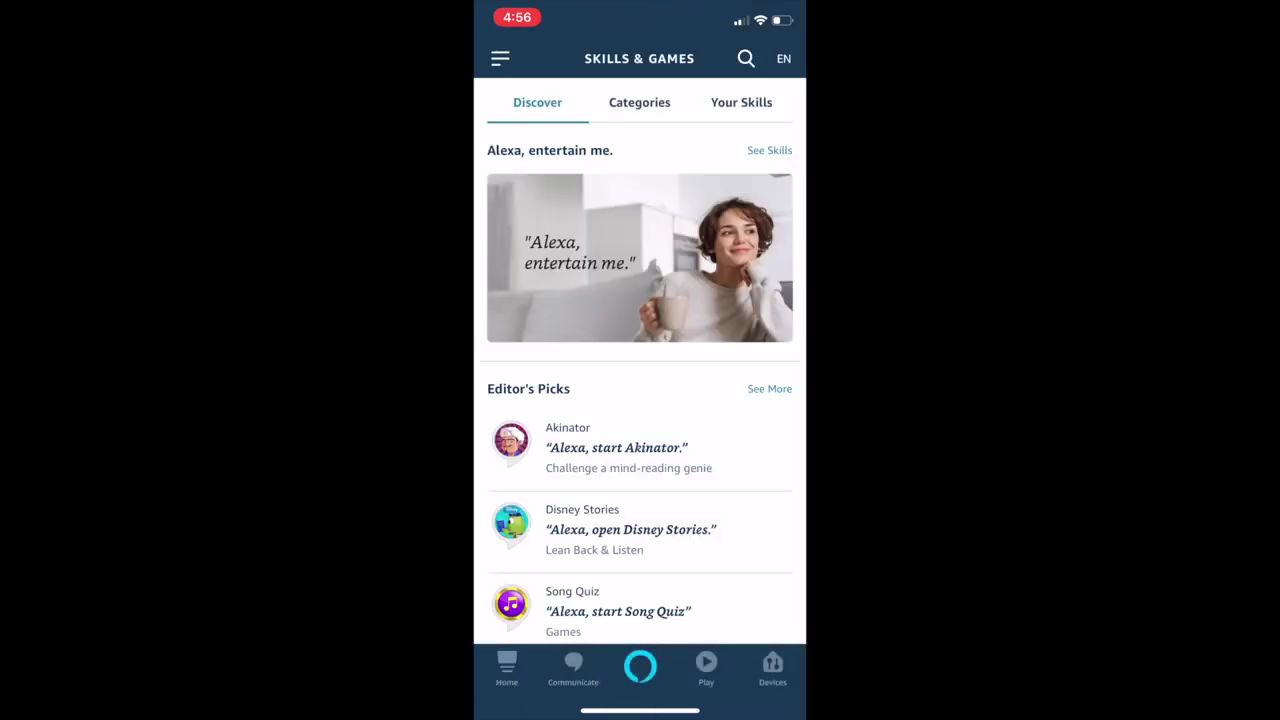
left_click(746, 58)
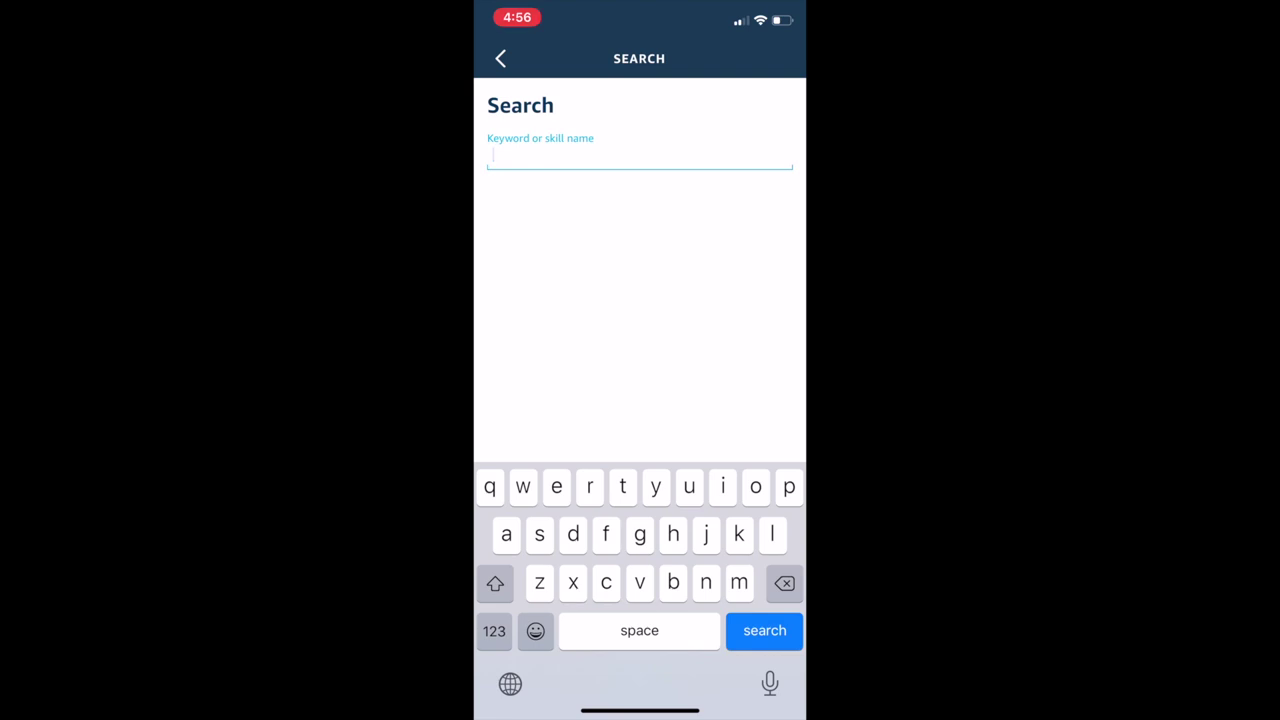
type("y")
type("i hom")
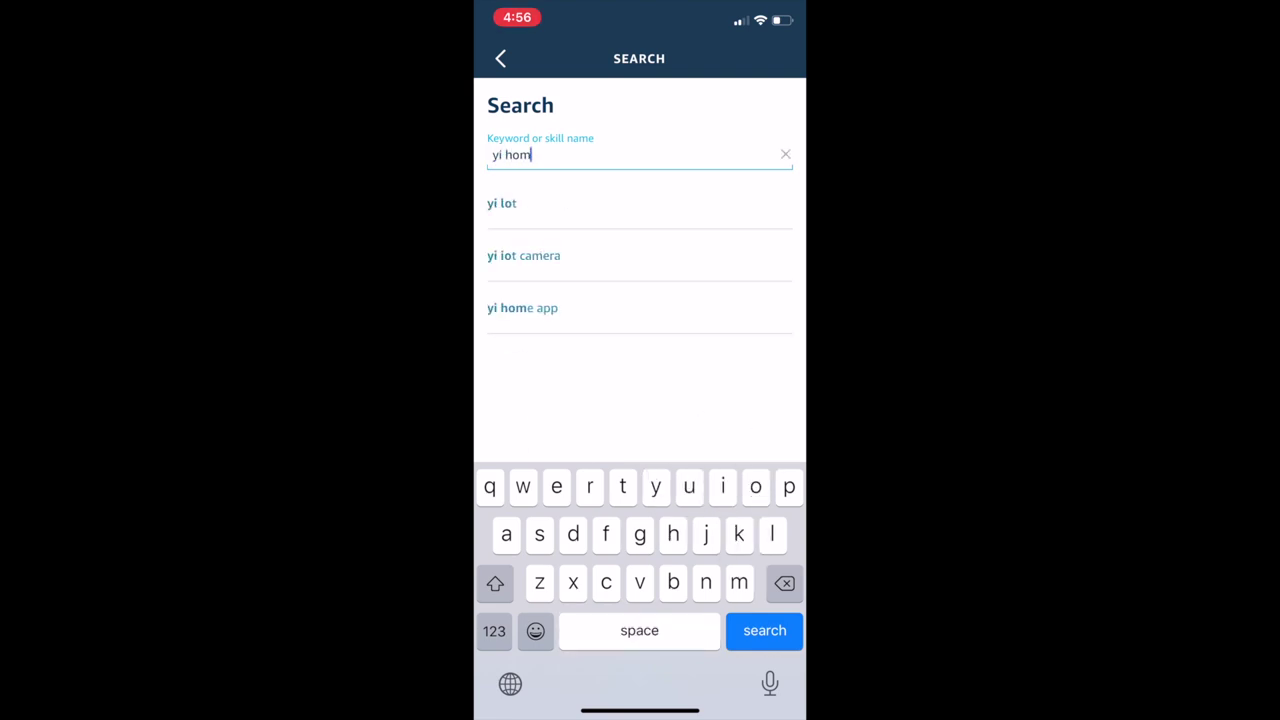
type("e")
key("Return")
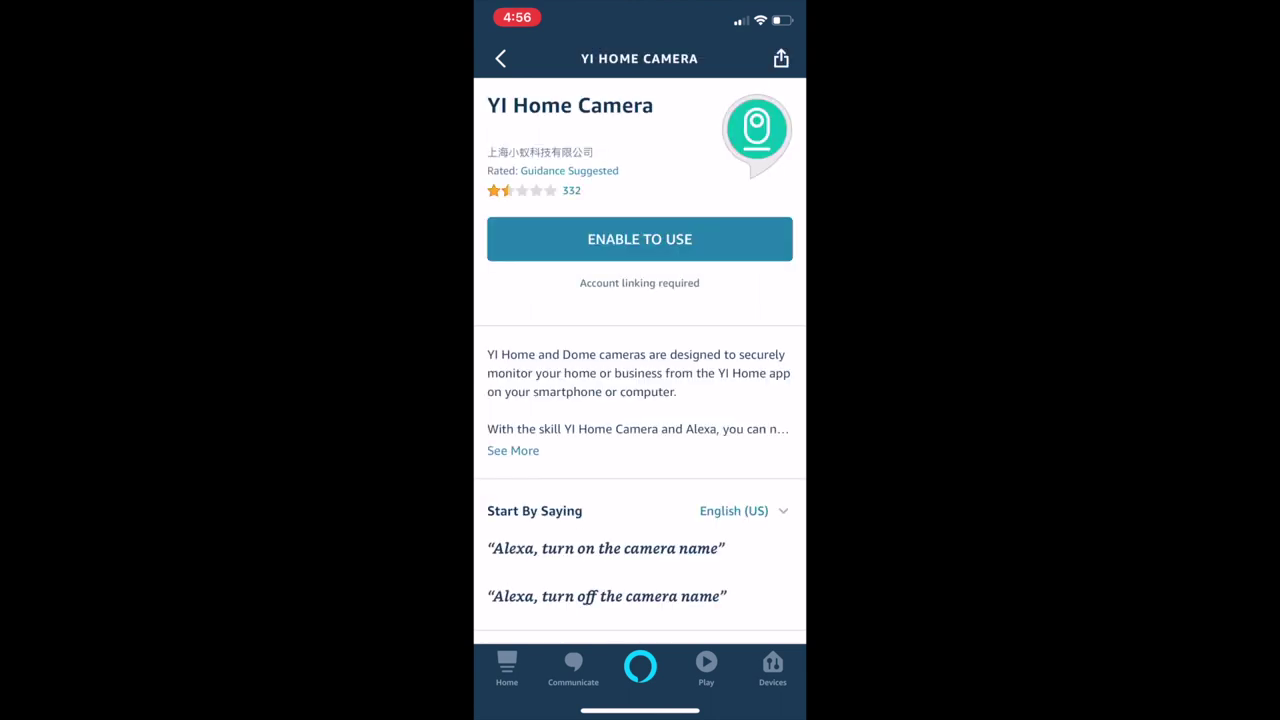
Enable YI Home Camera and link it by logging in with the Yi account email and password
left_click(639, 239)
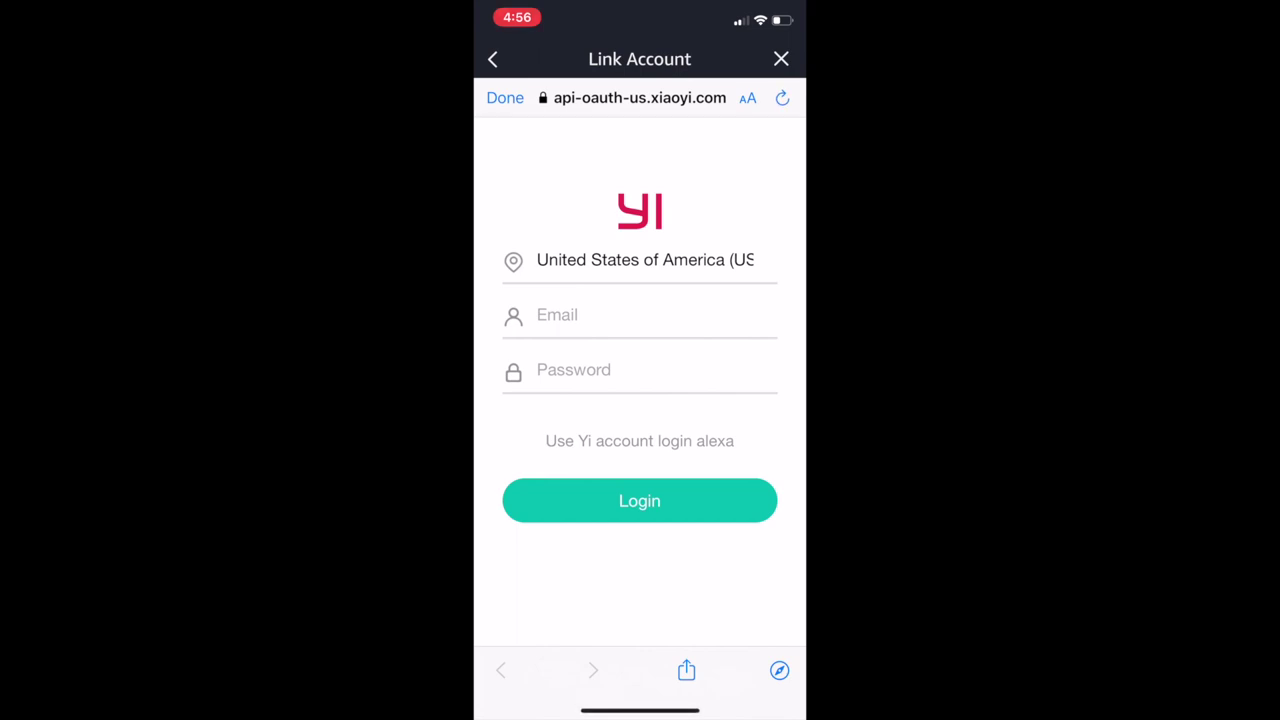
left_click(640, 315)
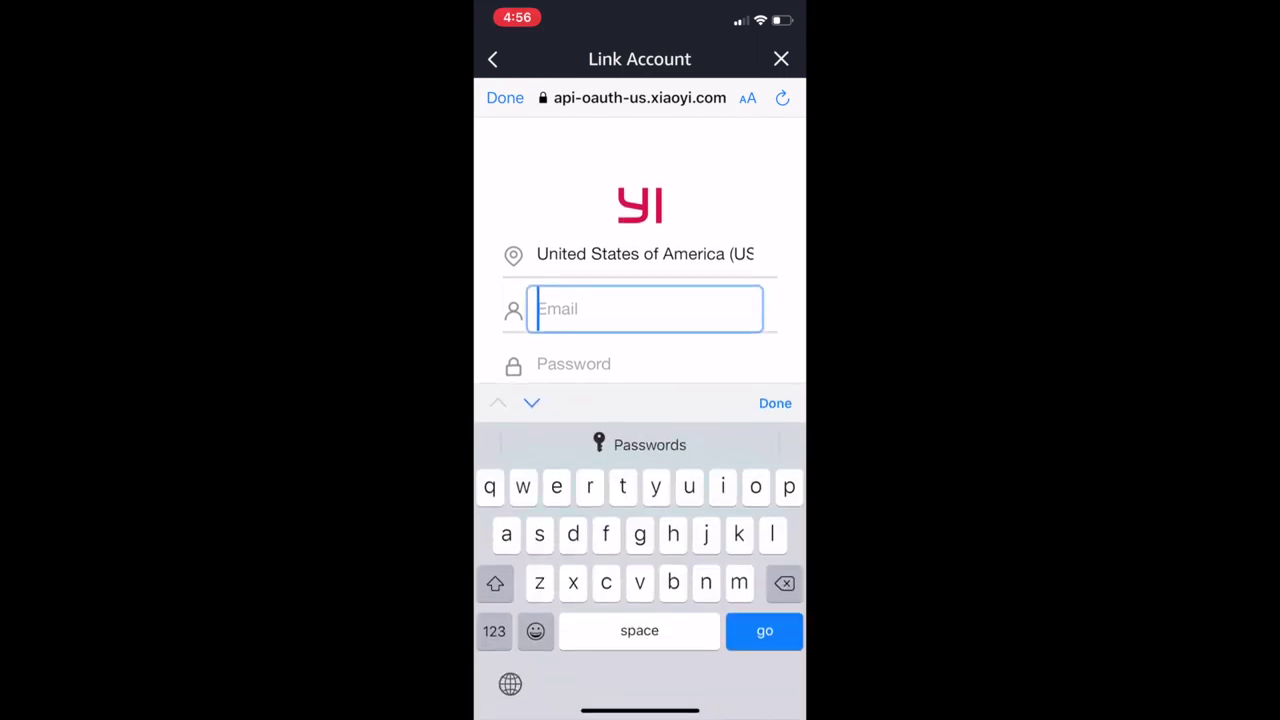
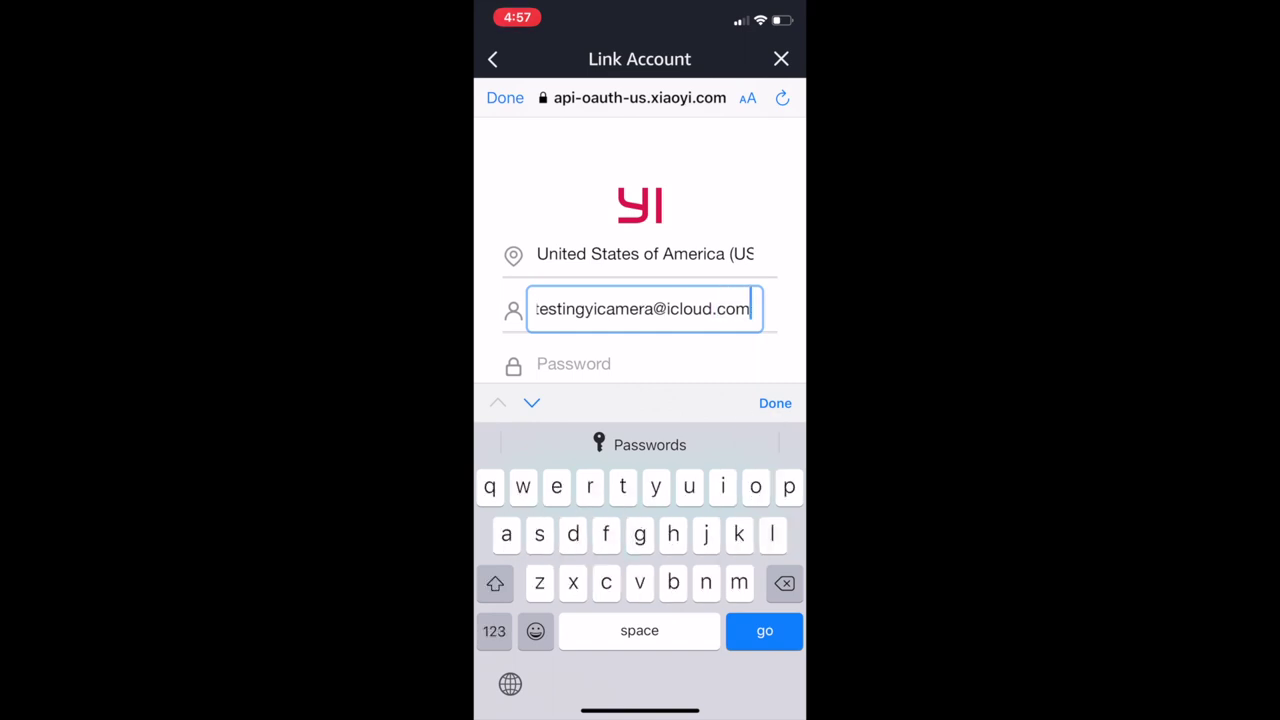
key("Tab")
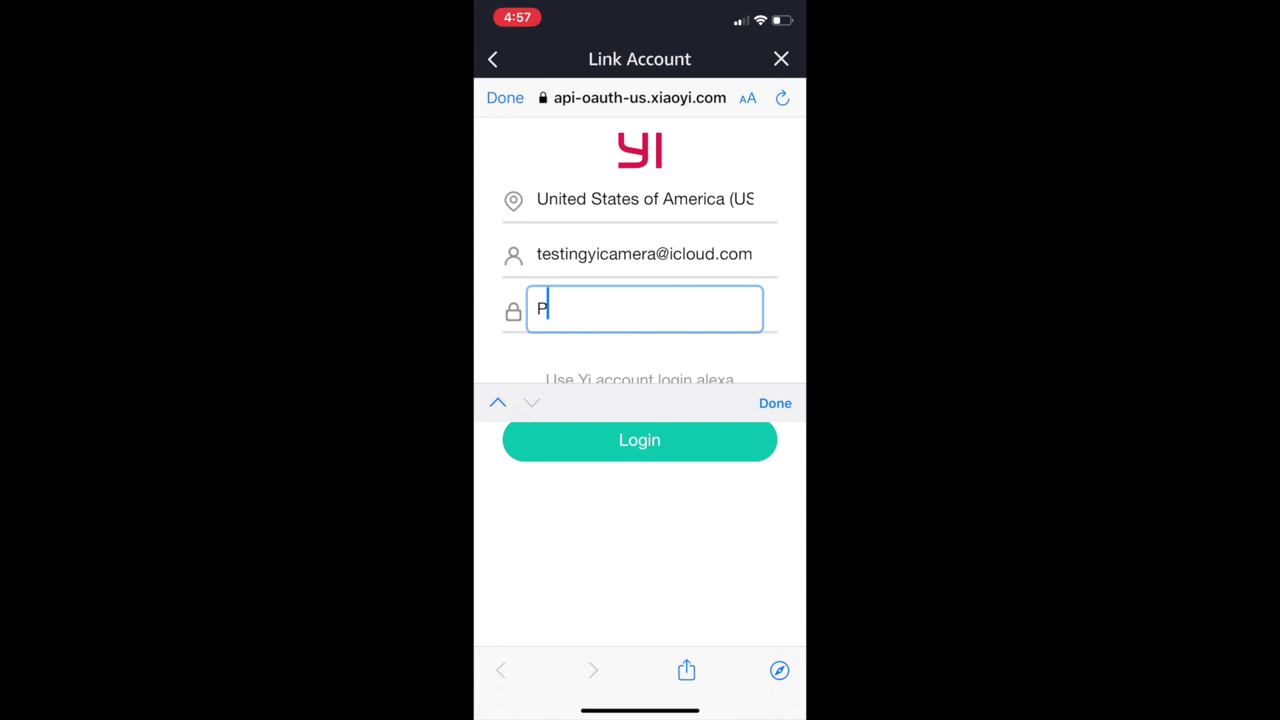
key("Return")
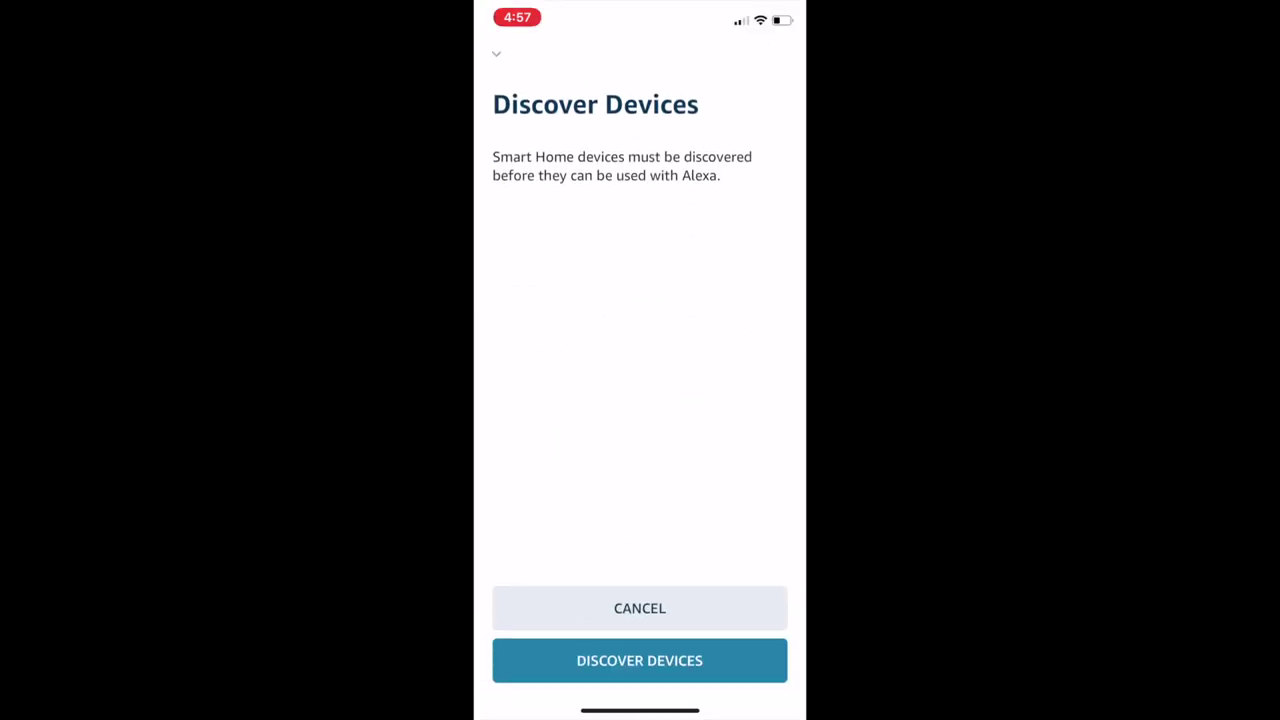
Start Discover Devices so Alexa searches for the linked Yi cameras
left_click(639, 660)
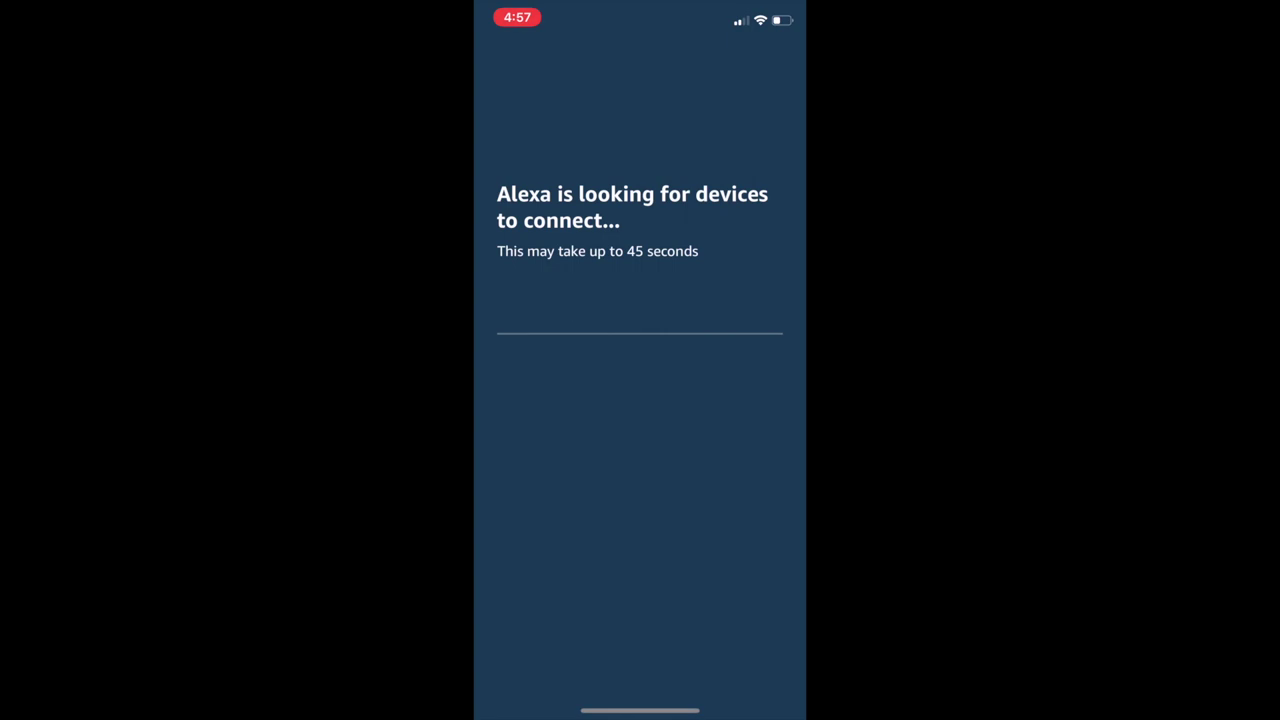